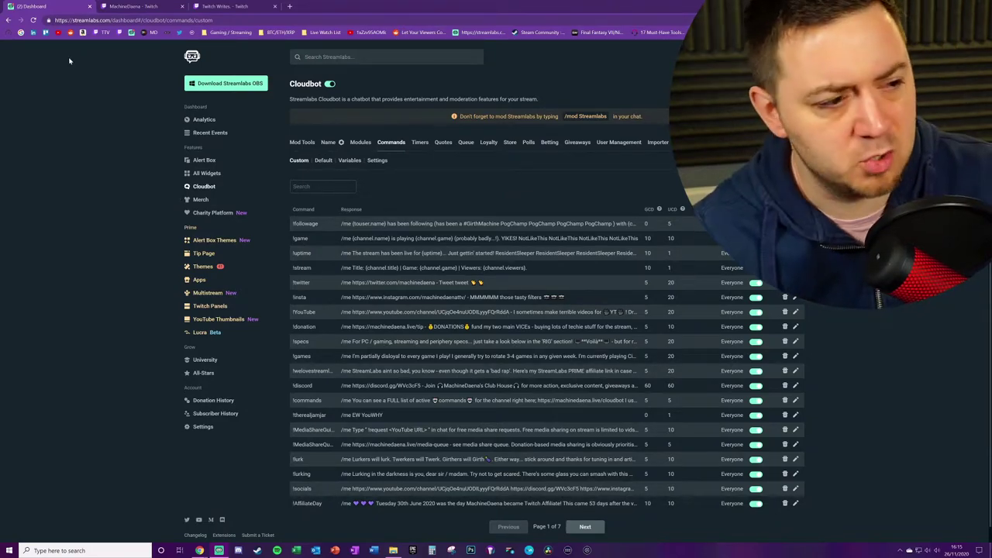
{"action": "left_click_drag", "start_coordinate": [112, 20], "coordinate": [16, 32]}
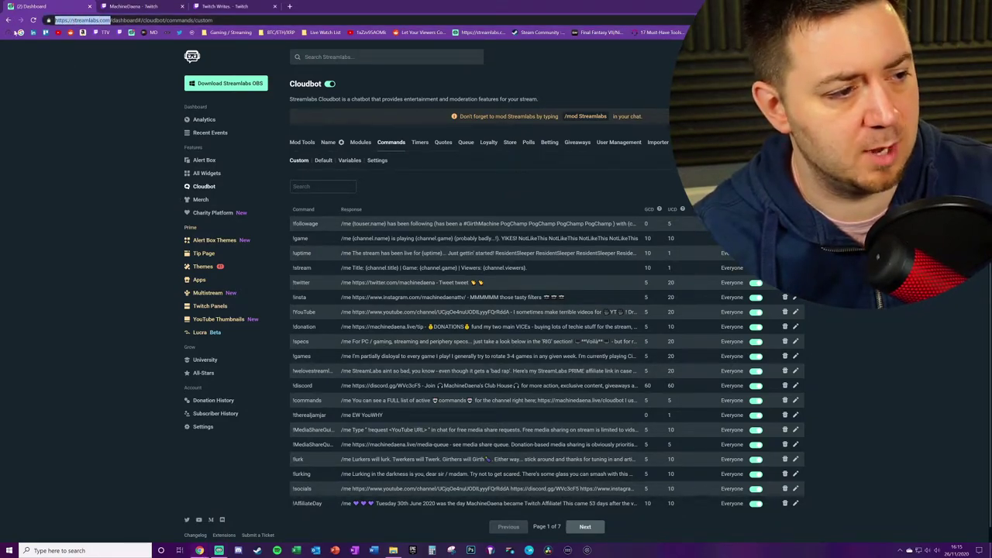
{"action": "left_click", "coordinate": [131, 111]}
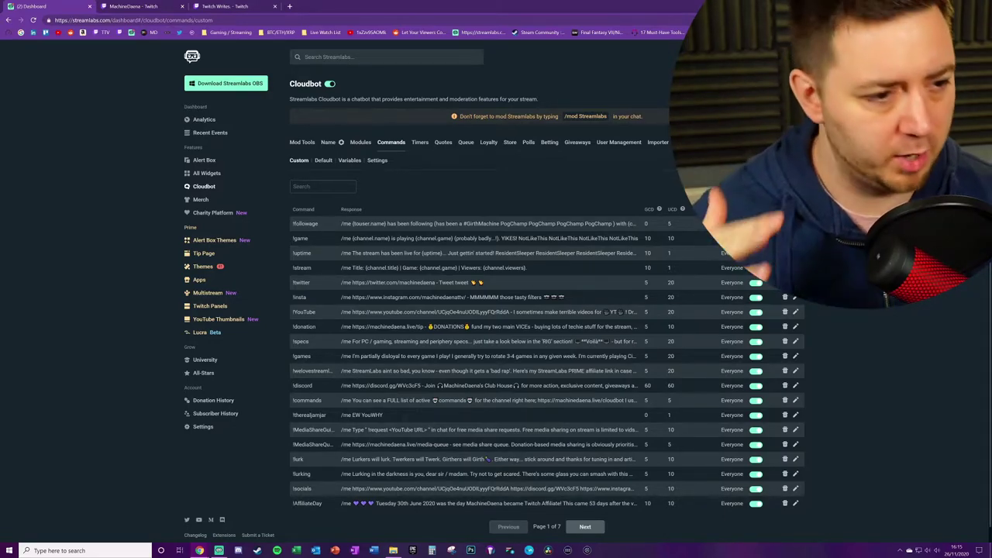
{"action": "left_click", "coordinate": [208, 189]}
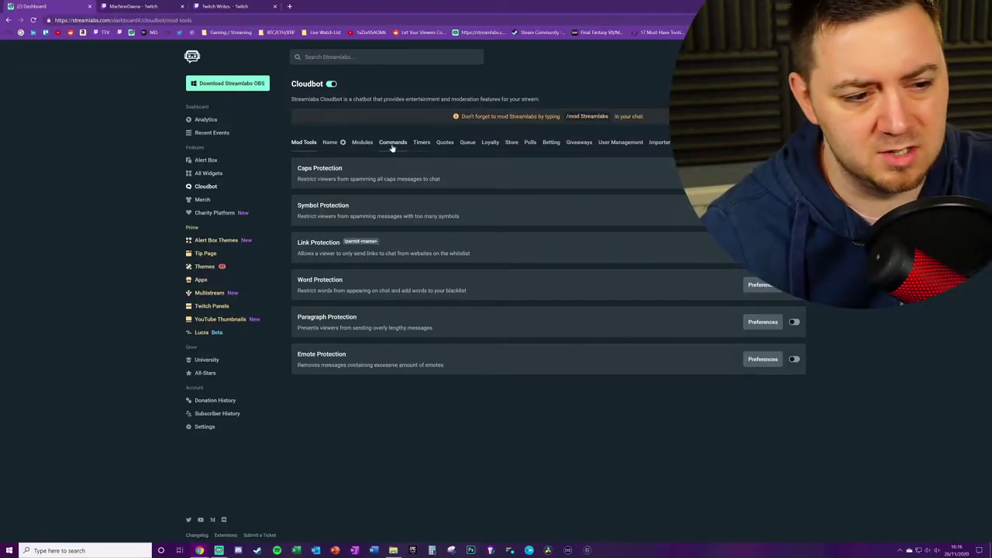
{"action": "left_click", "coordinate": [392, 143]}
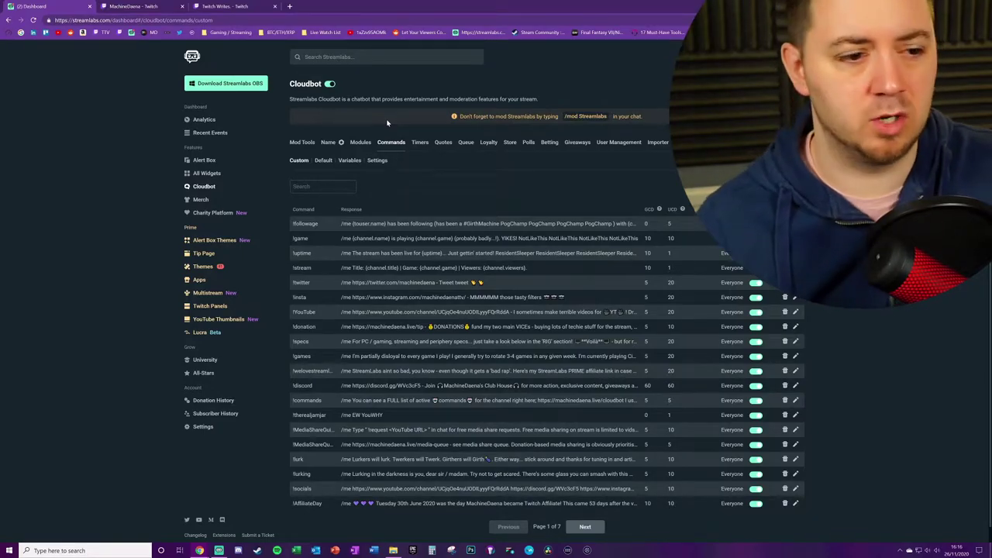
- Show Cloudbot's list of existing chat timers
{"action": "left_click", "coordinate": [419, 142]}
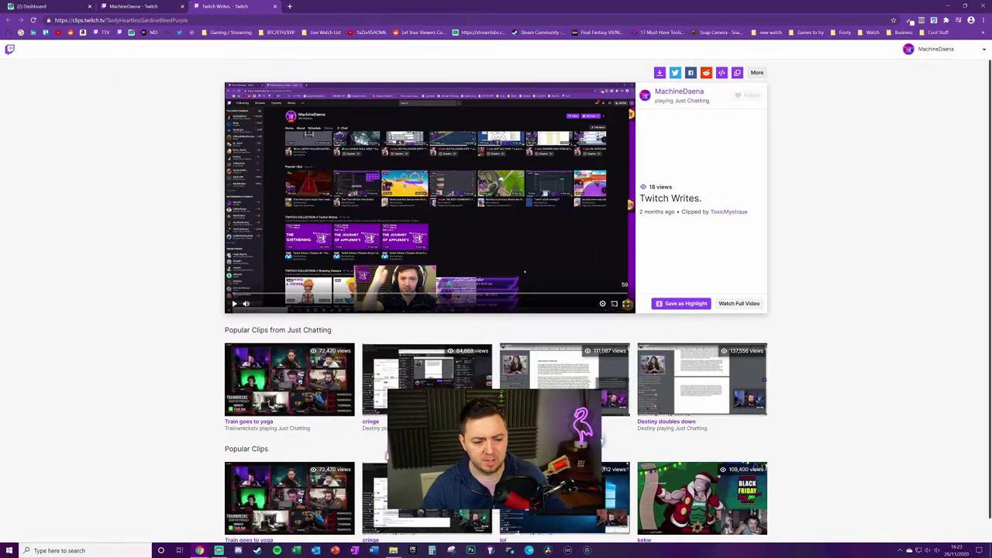
- Copy the Twitch Writes. clip link and go back to the Cloudbot dashboard
{"action": "triple_click", "coordinate": [671, 199]}
{"action": "left_click", "coordinate": [864, 317]}
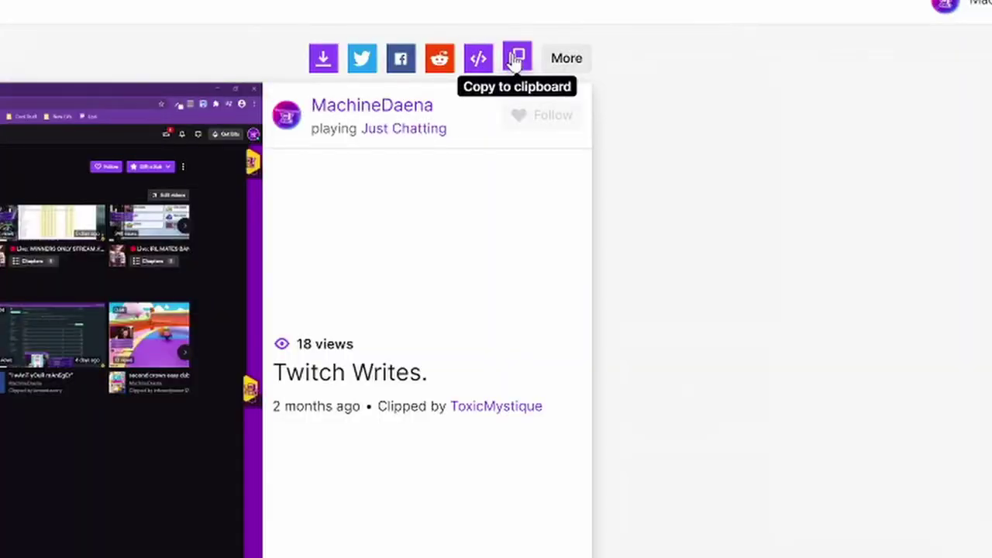
{"action": "left_click", "coordinate": [516, 59]}
{"action": "left_click", "coordinate": [31, 6]}
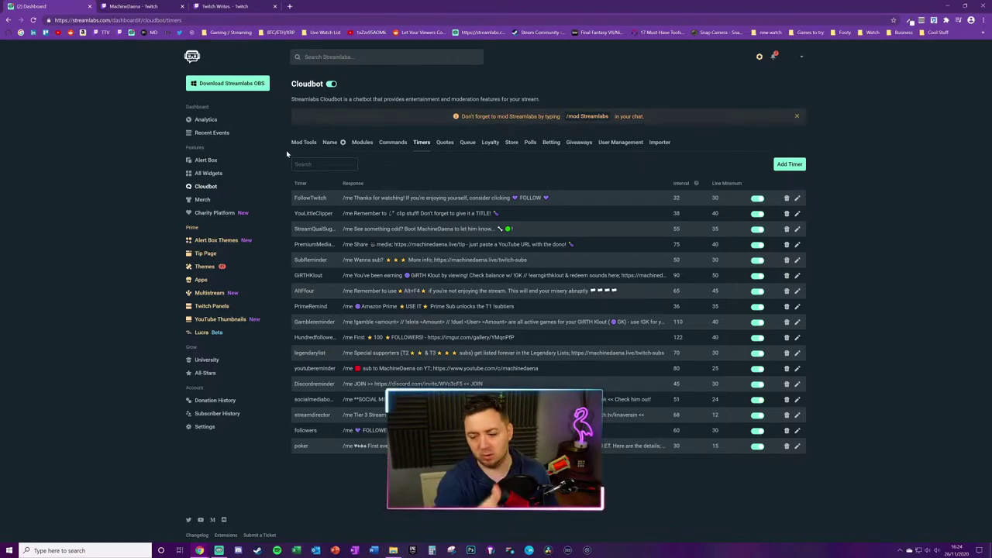
- Add custom command !twitchwritestest with the Twitch Writes. clip link pasted as its response
{"action": "left_click", "coordinate": [392, 142]}
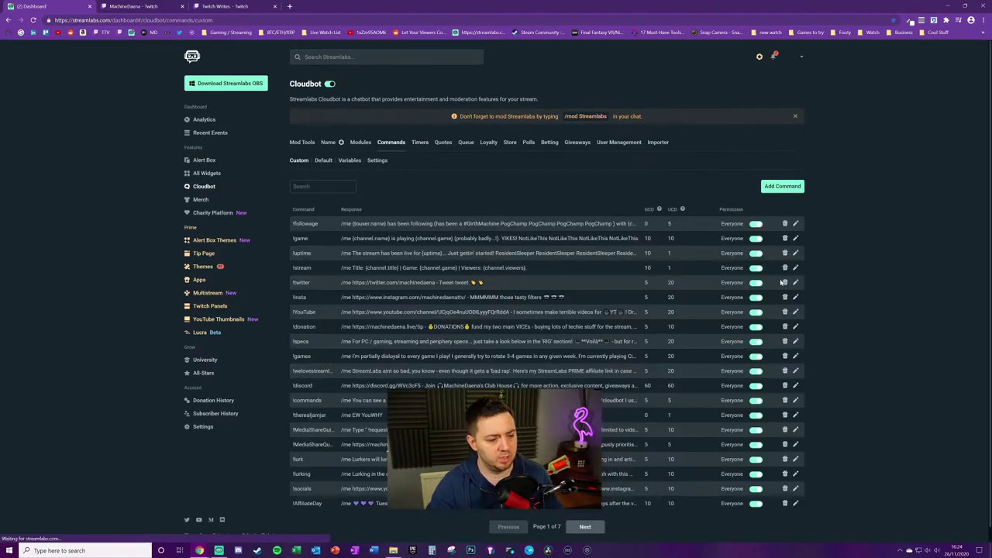
{"action": "left_click", "coordinate": [781, 187]}
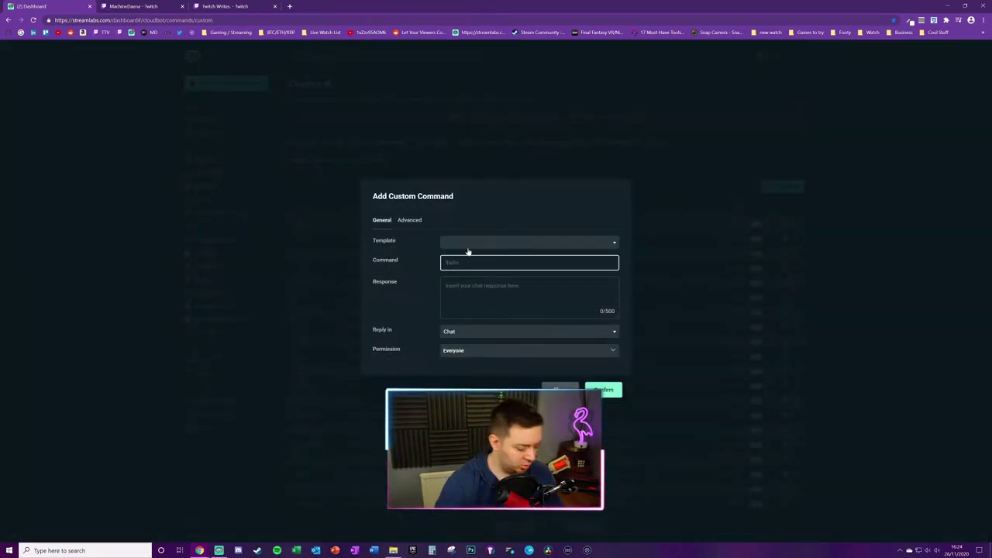
{"action": "type", "text": "!twi"}
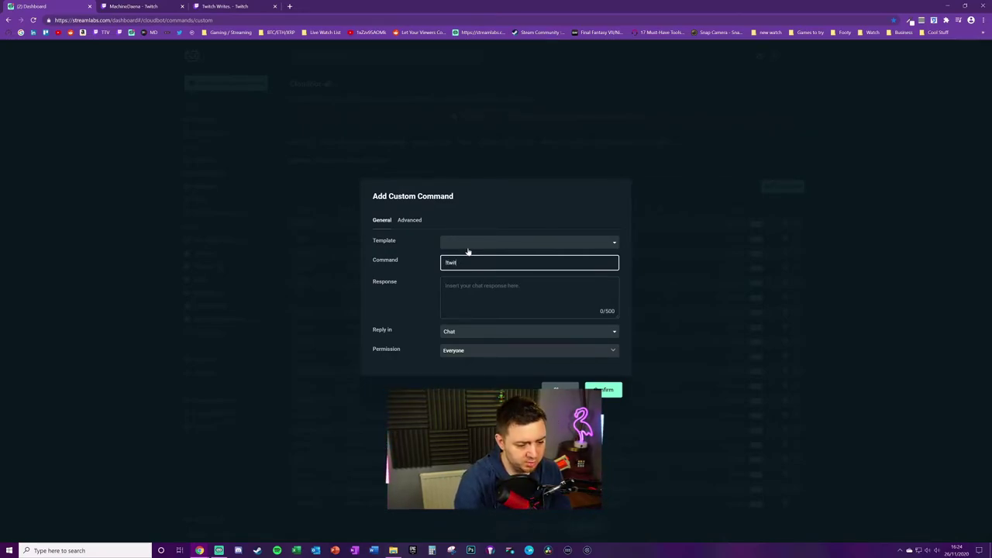
{"action": "type", "text": "tchwritestest"}
{"action": "key", "text": "Tab"}
{"action": "key", "text": "ctrl+v"}
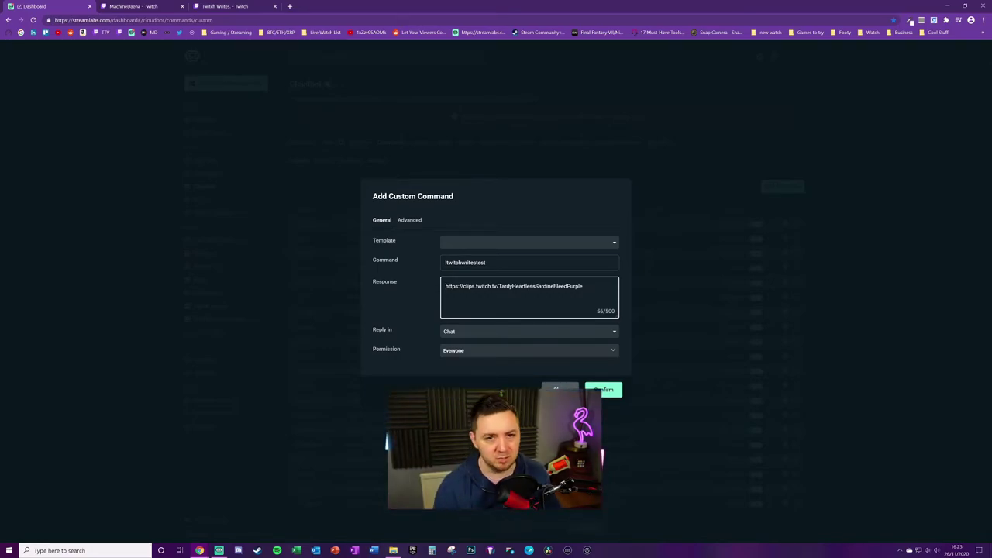
- Put '/me', the channel name and 'explains what Twitch Writes is... (probably very poorly!)' before the link
{"action": "type", "text": "/me"}
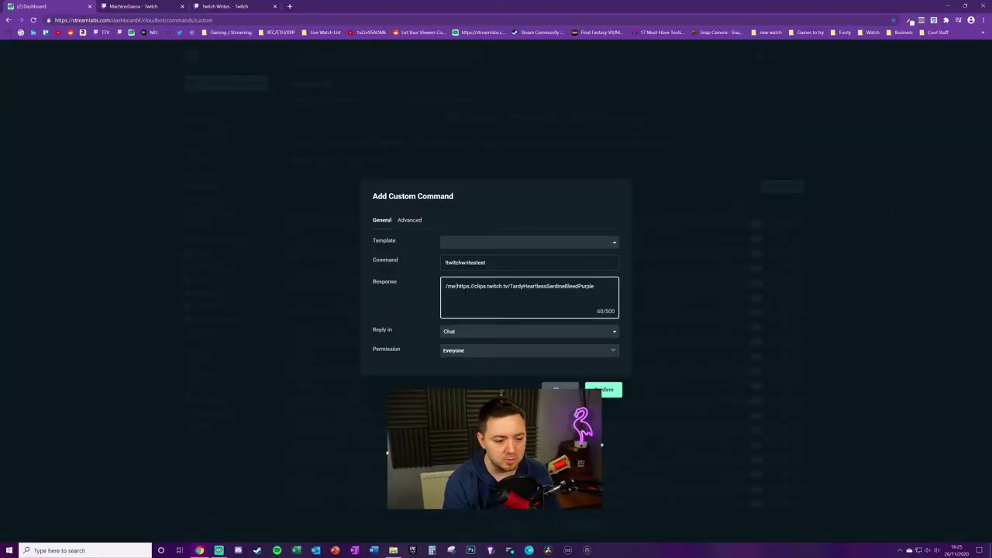
{"action": "type", "text": "MachineDaena"}
{"action": "key", "text": "Return"}
{"action": "type", "text": "expl"}
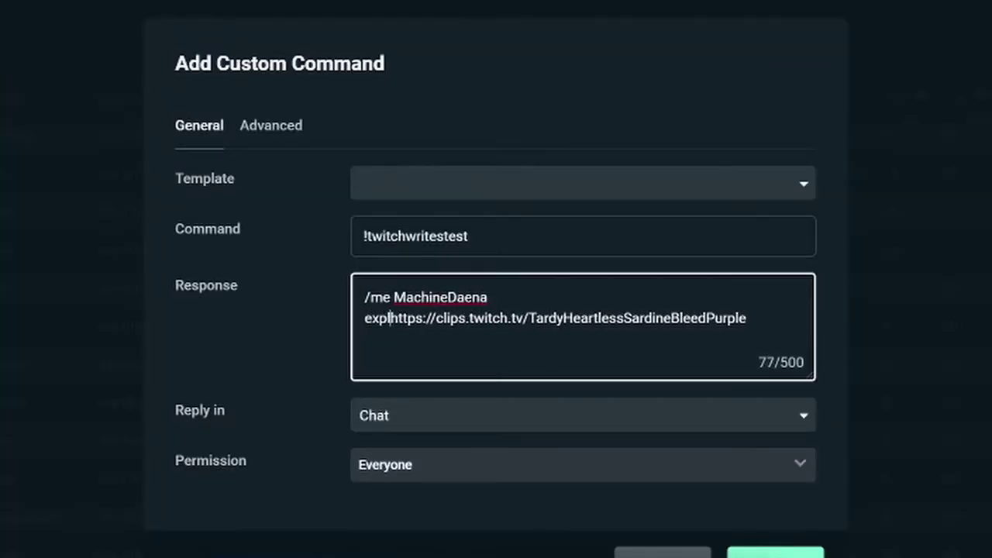
{"action": "type", "text": "ains what Twitch "}
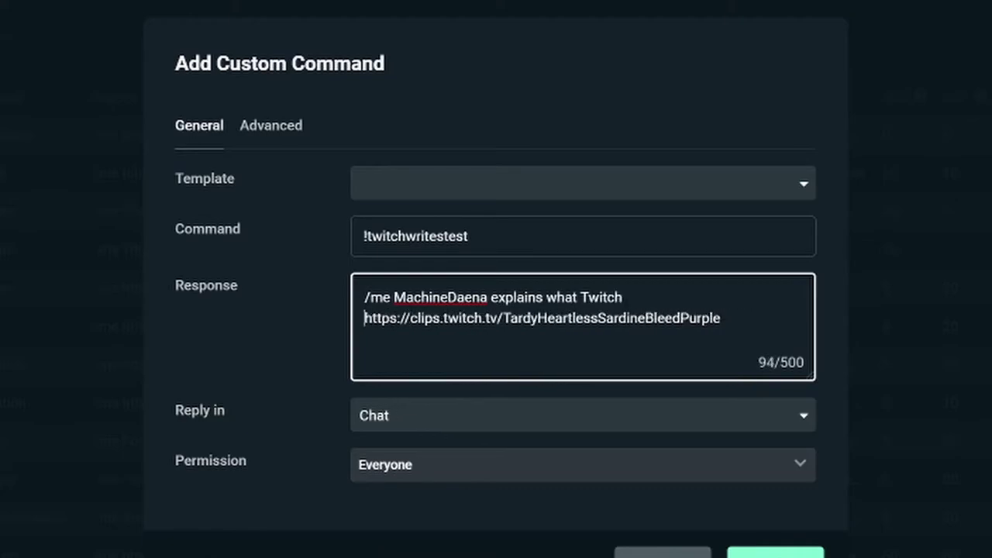
{"action": "type", "text": "Writes is... "}
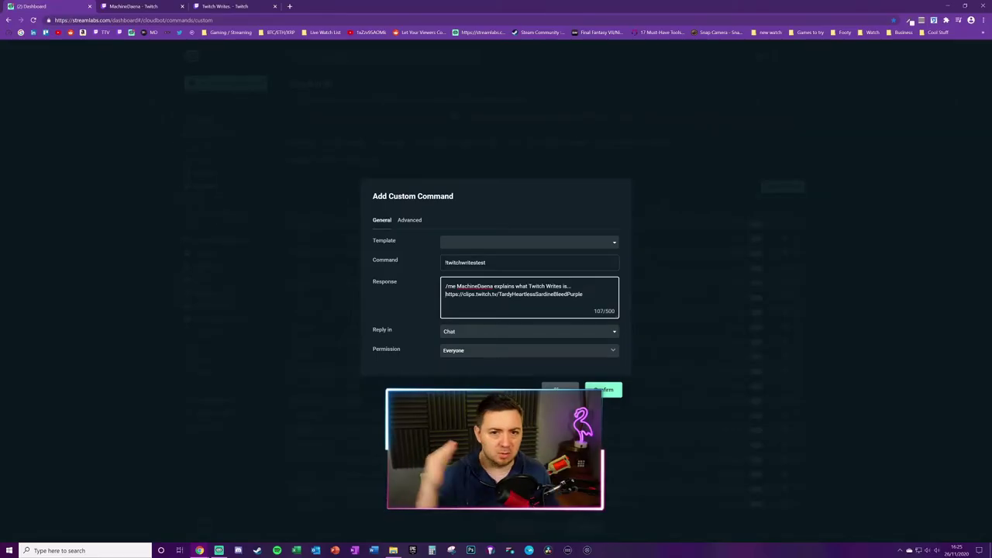
{"action": "type", "text": "(probably very poorly!)"}
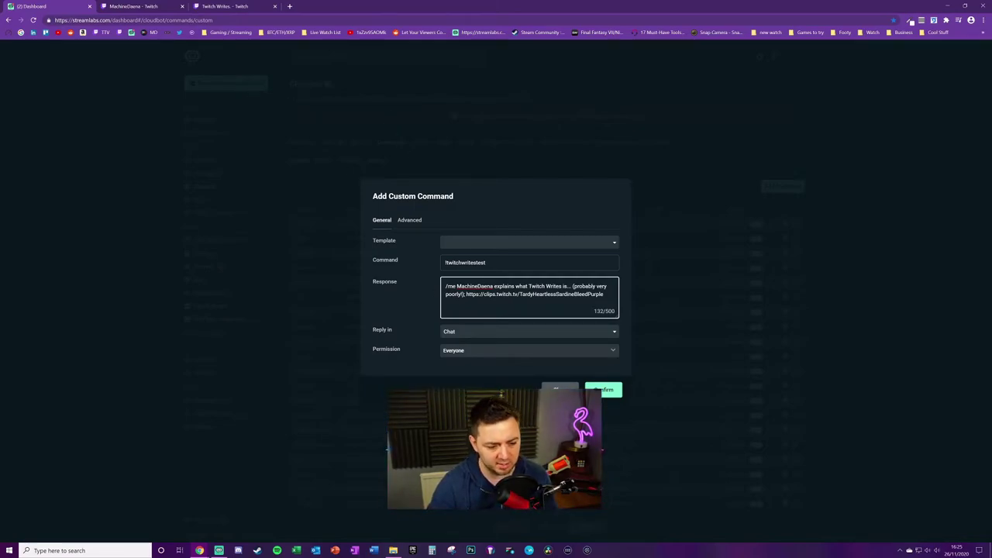
{"action": "mouse_move", "coordinate": [519, 295]}
{"action": "left_mouse_down"}
{"action": "mouse_move", "coordinate": [457, 295]}
{"action": "mouse_move", "coordinate": [527, 286]}
{"action": "left_mouse_up"}
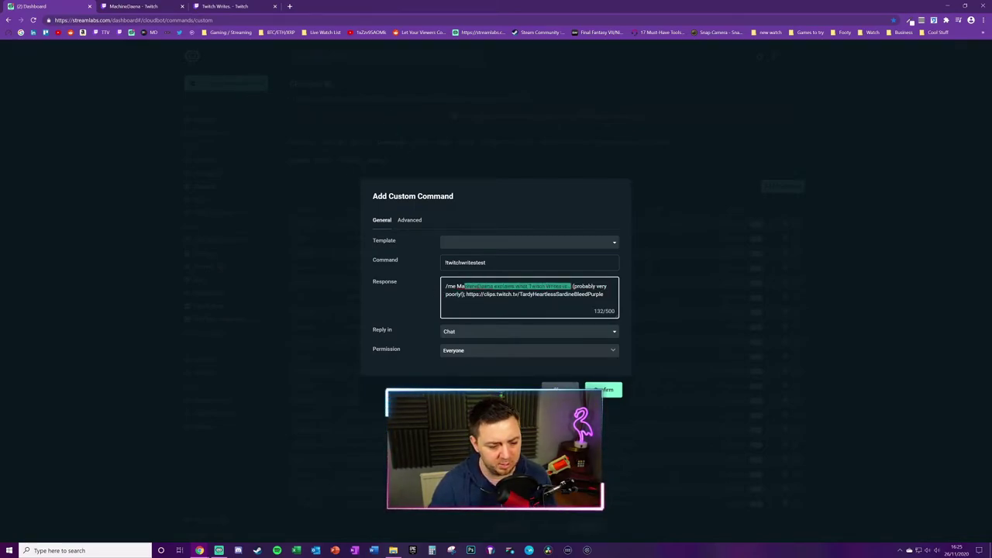
{"action": "left_click", "coordinate": [527, 286]}
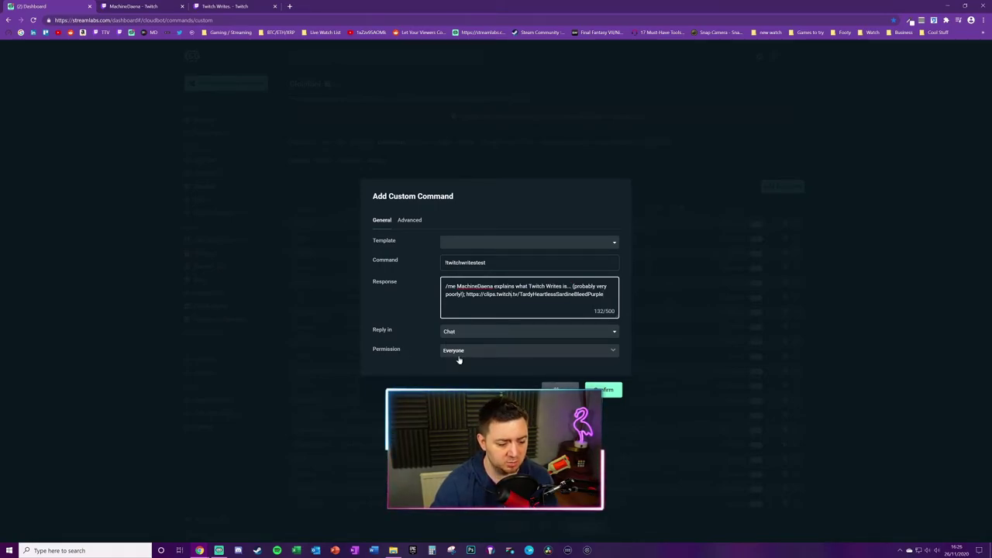
- Add the alias !twitchrights to the command, then go to the channel's Twitch page
{"action": "left_click", "coordinate": [406, 221]}
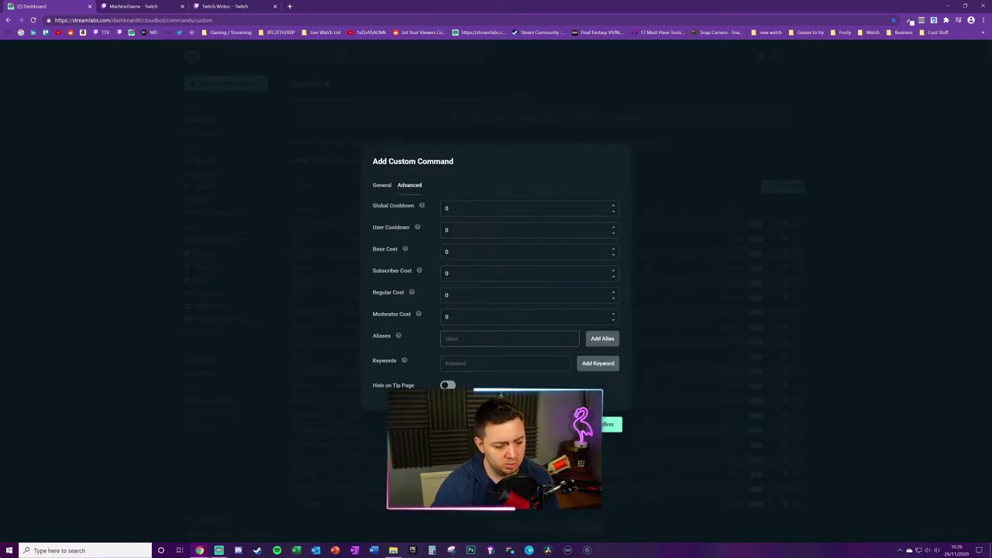
{"action": "left_click", "coordinate": [388, 334]}
{"action": "mouse_move", "coordinate": [398, 334]}
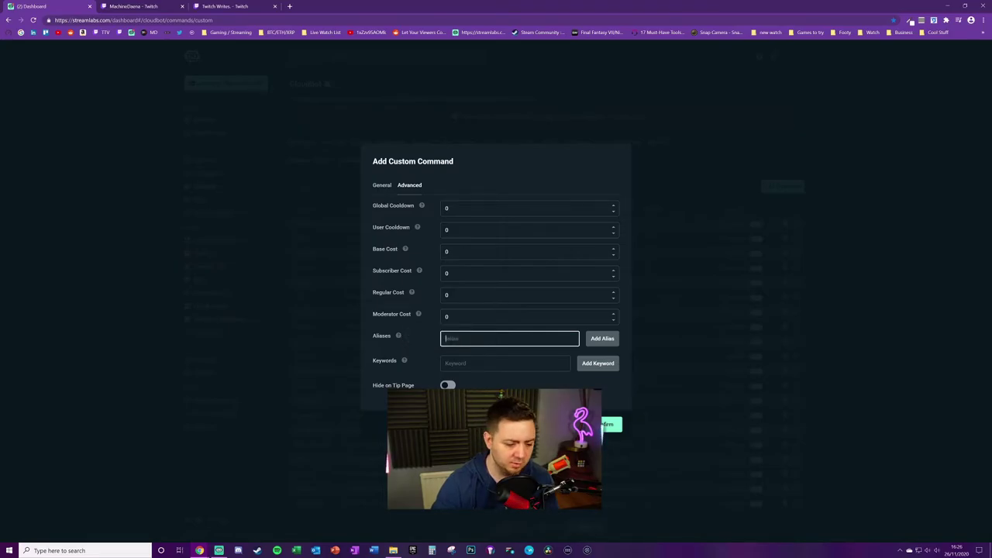
{"action": "type", "text": "!twitchrights"}
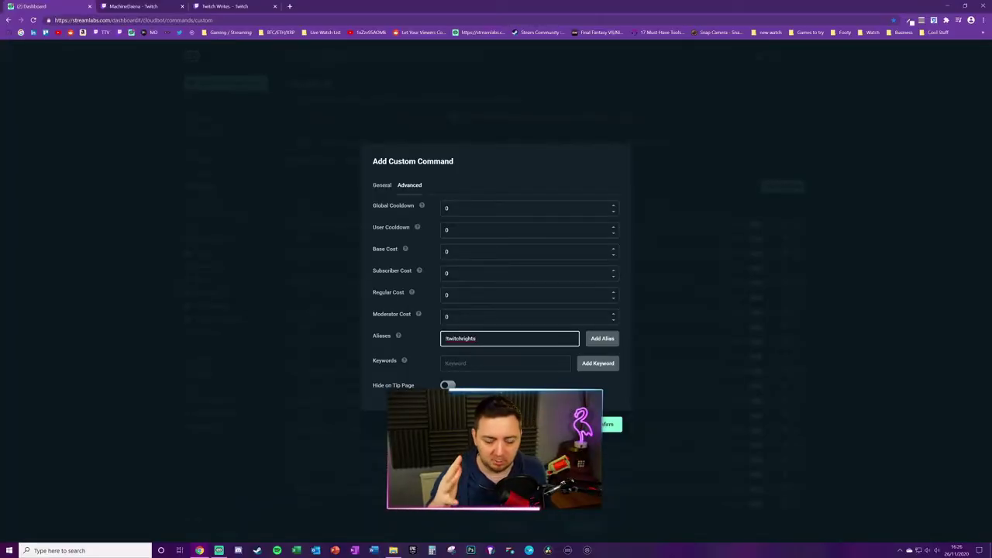
{"action": "left_click", "coordinate": [404, 361]}
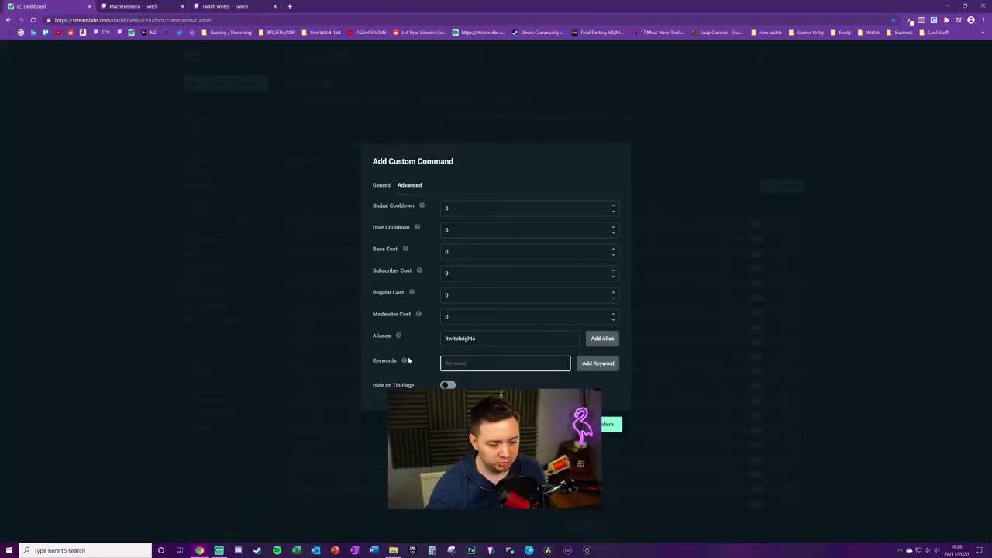
{"action": "left_click", "coordinate": [287, 296]}
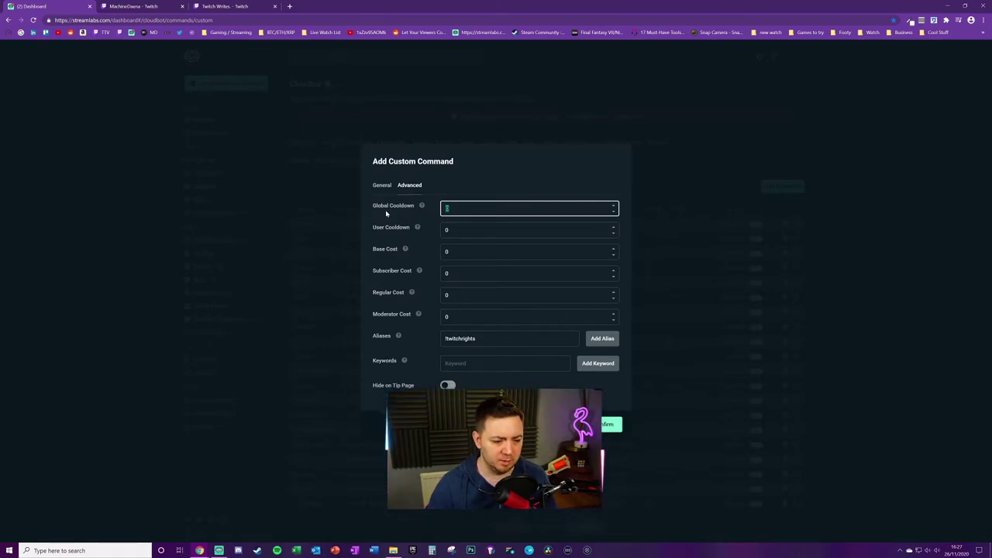
{"action": "left_click", "coordinate": [382, 184]}
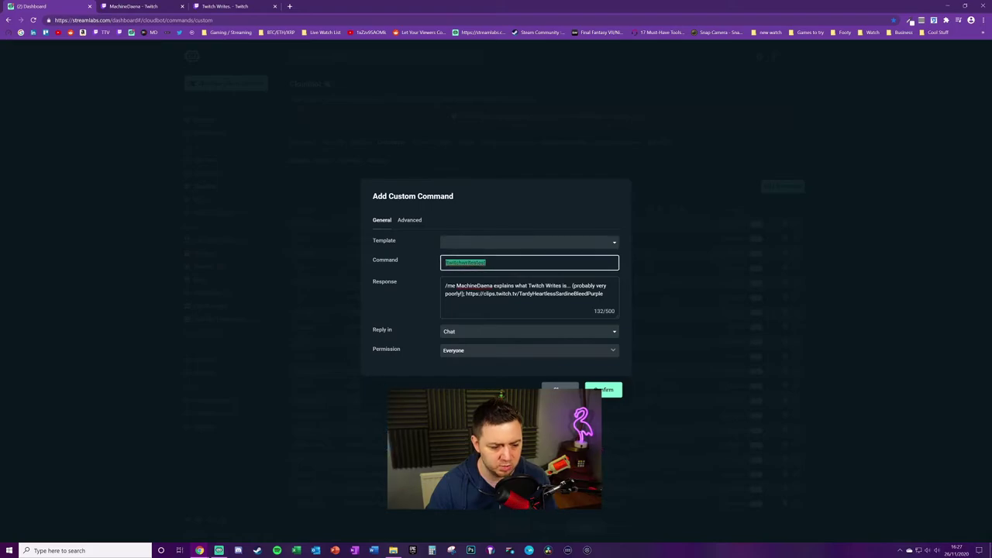
{"action": "key", "text": "ctrl+Tab"}
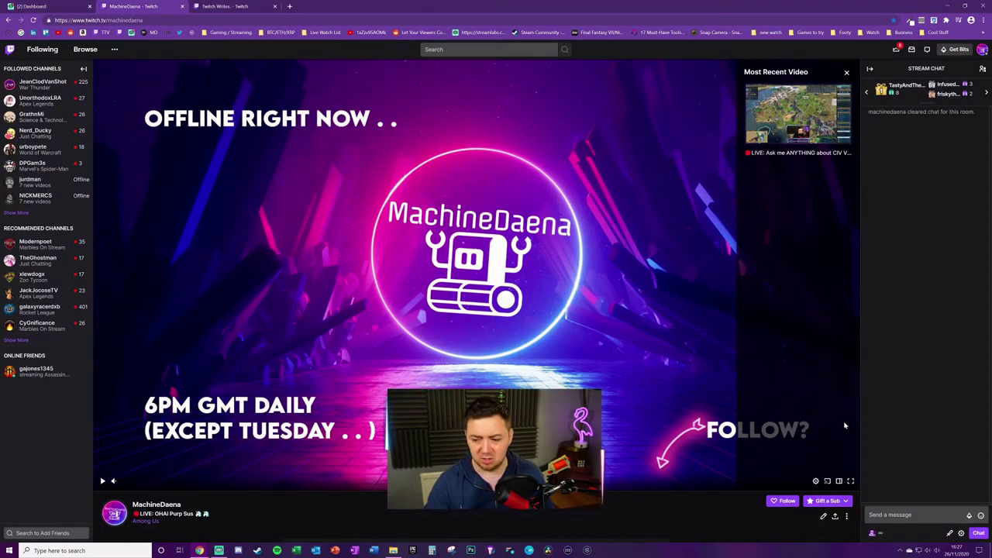
- Send !twitchwritestest in the Twitch stream chat
{"action": "left_click", "coordinate": [915, 515]}
{"action": "key", "text": "ctrl+v"}
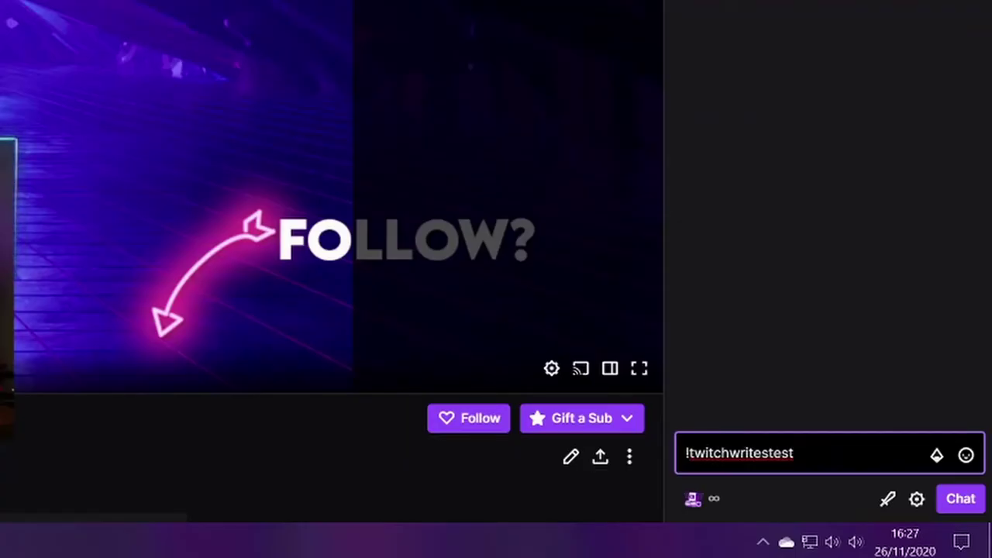
{"action": "key", "text": "Return"}
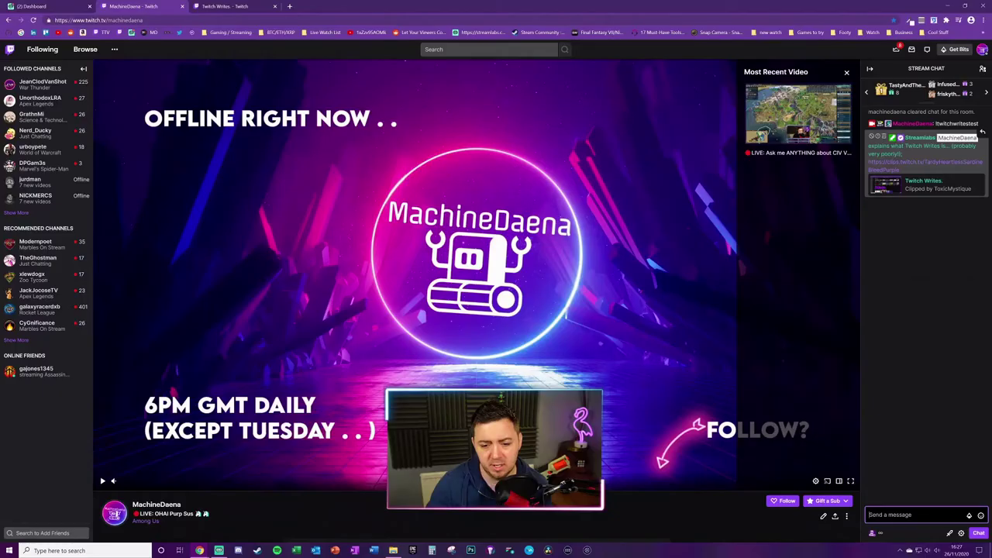
- Check the bot's description and link in chat, then open the Twitch Writes clip
{"action": "double_click", "coordinate": [878, 240]}
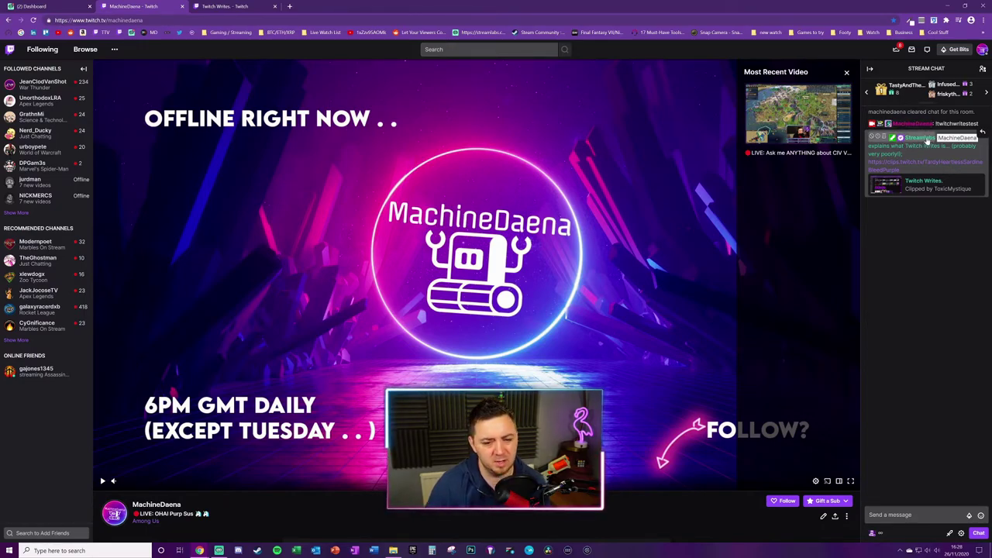
{"action": "left_click_drag", "start_coordinate": [927, 141], "coordinate": [901, 154]}
{"action": "left_click", "coordinate": [969, 194]}
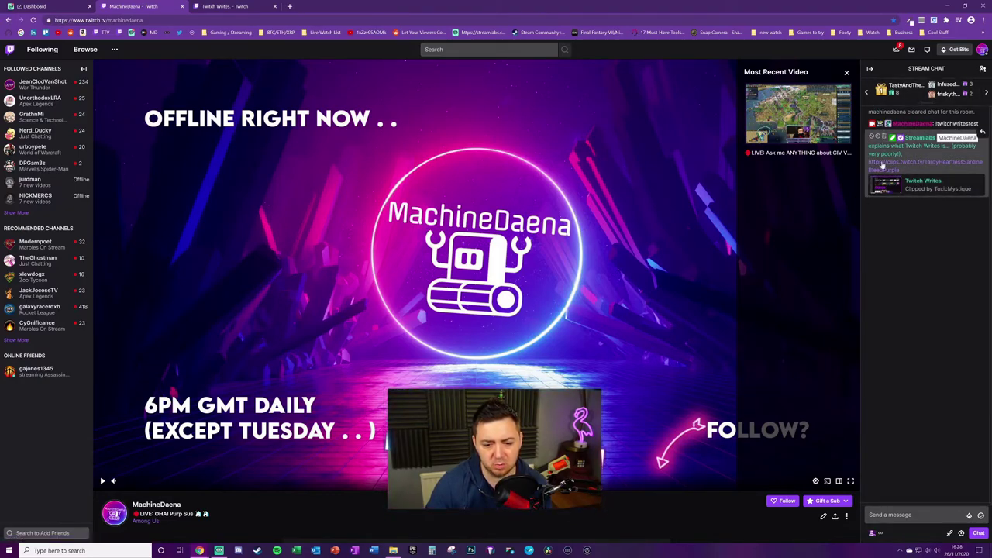
{"action": "left_click_drag", "start_coordinate": [868, 162], "coordinate": [936, 167]}
{"action": "left_click", "coordinate": [936, 166]}
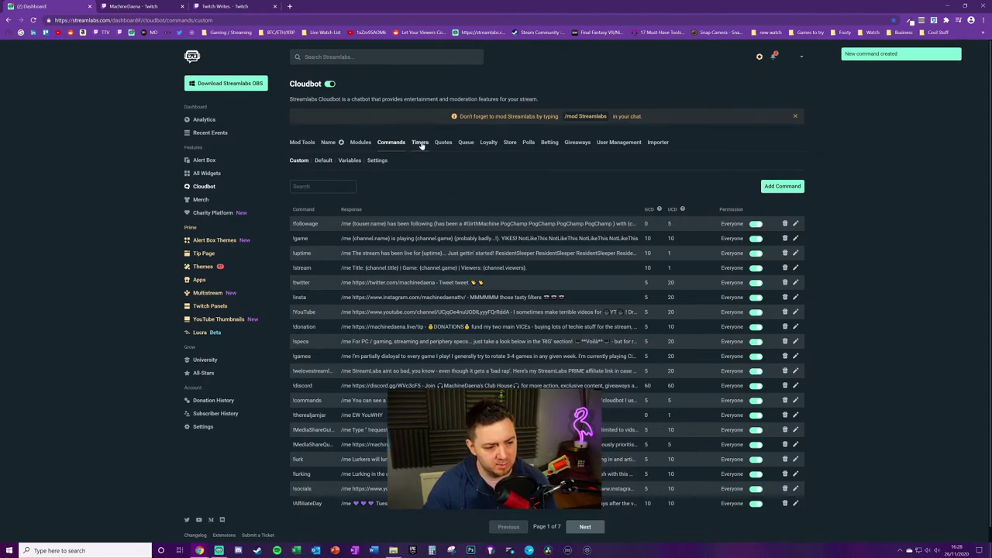
- Start a new timer whose response is the Twitch Writes. clip link, copied from the clip tab
{"action": "left_click", "coordinate": [420, 144]}
{"action": "left_click", "coordinate": [789, 164]}
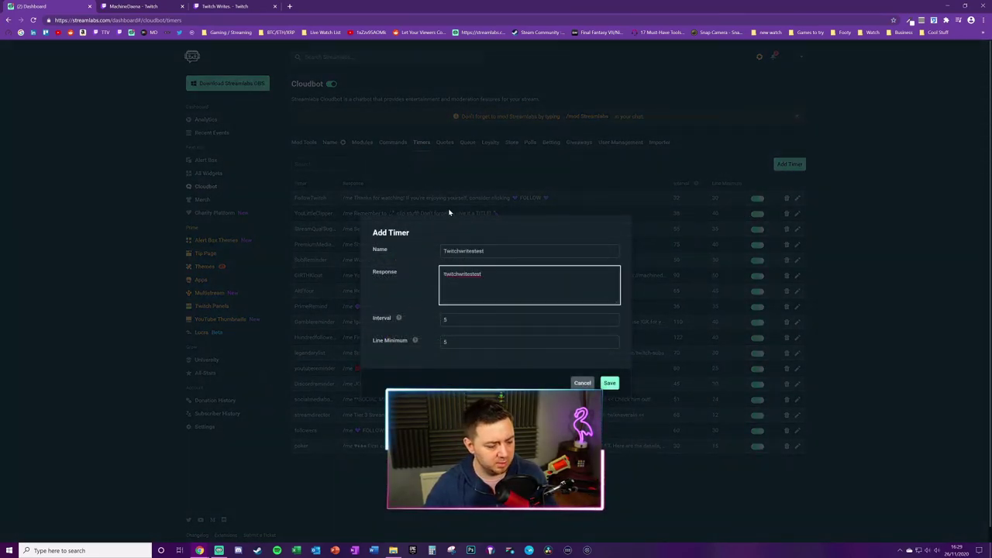
{"action": "key", "text": "ctrl+3"}
{"action": "key", "text": "ctrl+l"}
{"action": "key", "text": "ctrl+c"}
{"action": "key", "text": "ctrl+1"}
{"action": "key", "text": "ctrl+a"}
{"action": "key", "text": "ctrl+v"}
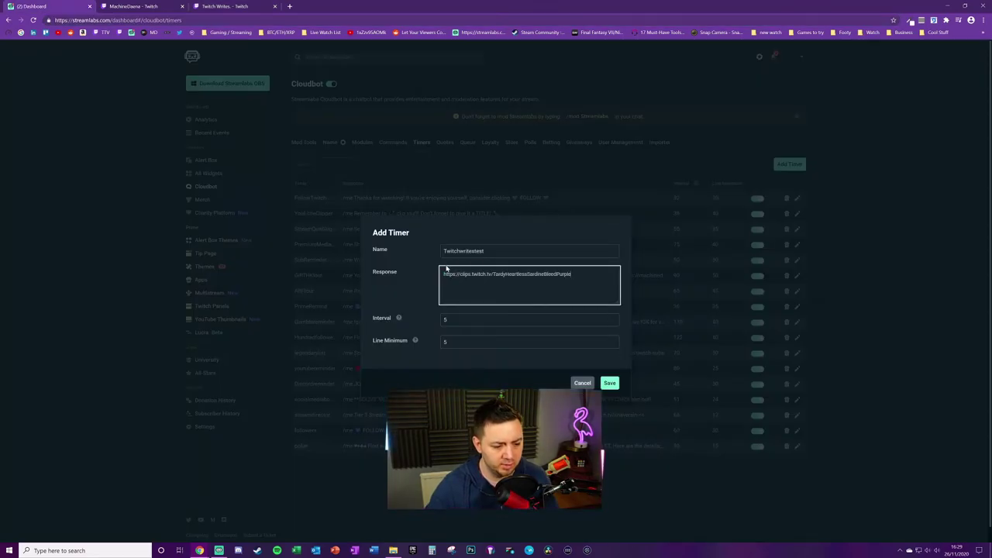
- Add a /me line explaining Twitch Writes before the link, set interval 30 and line minimum 25, and save
{"action": "left_click", "coordinate": [444, 274]}
{"action": "type", "text": "/me MachineD"}
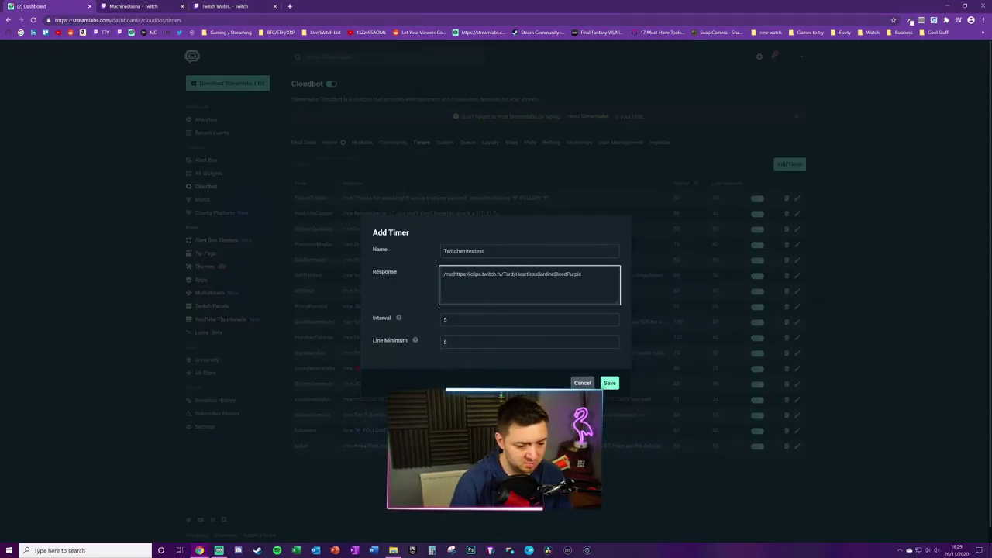
{"action": "type", "text": "aena explains Twitch "}
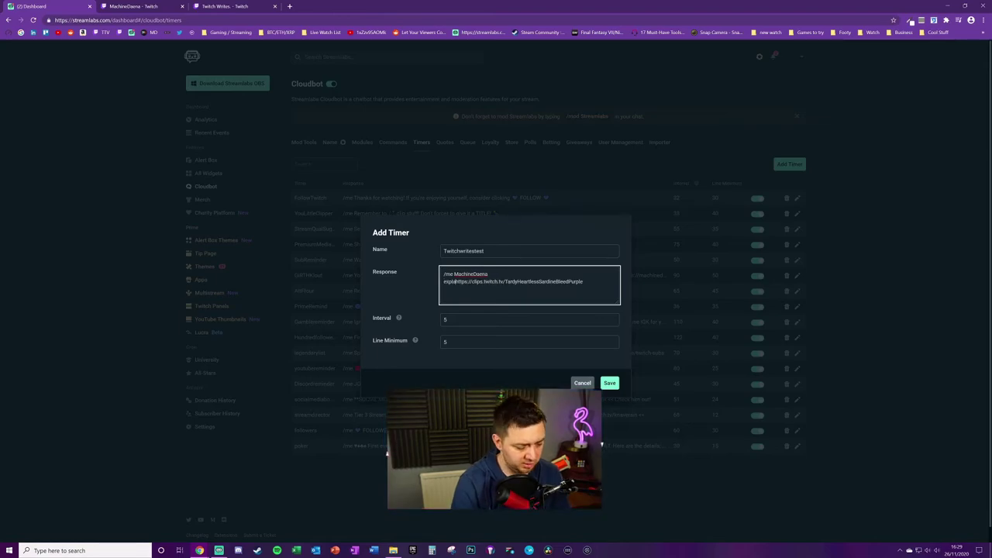
{"action": "type", "text": "Writes to his "}
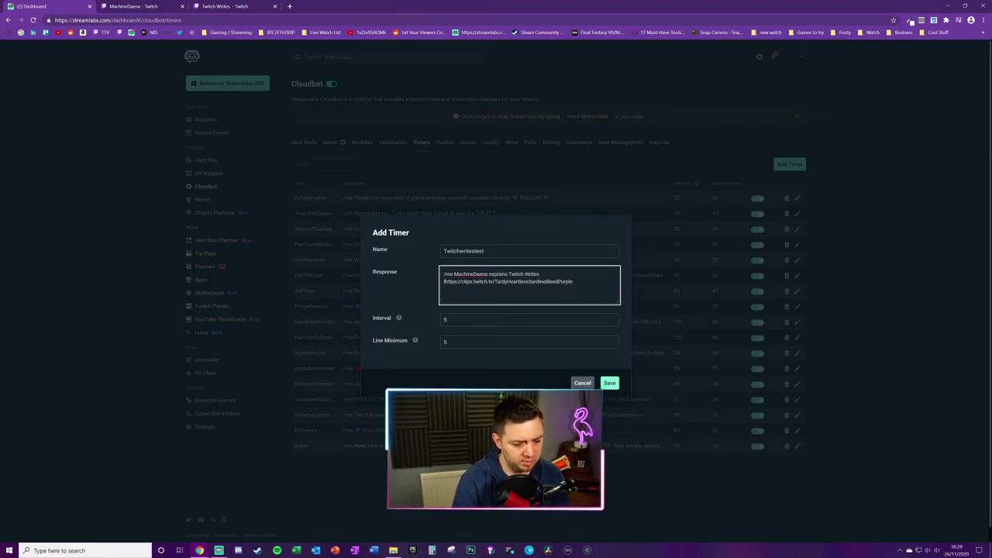
{"action": "type", "text": "viewers...."}
{"action": "key", "text": "Tab"}
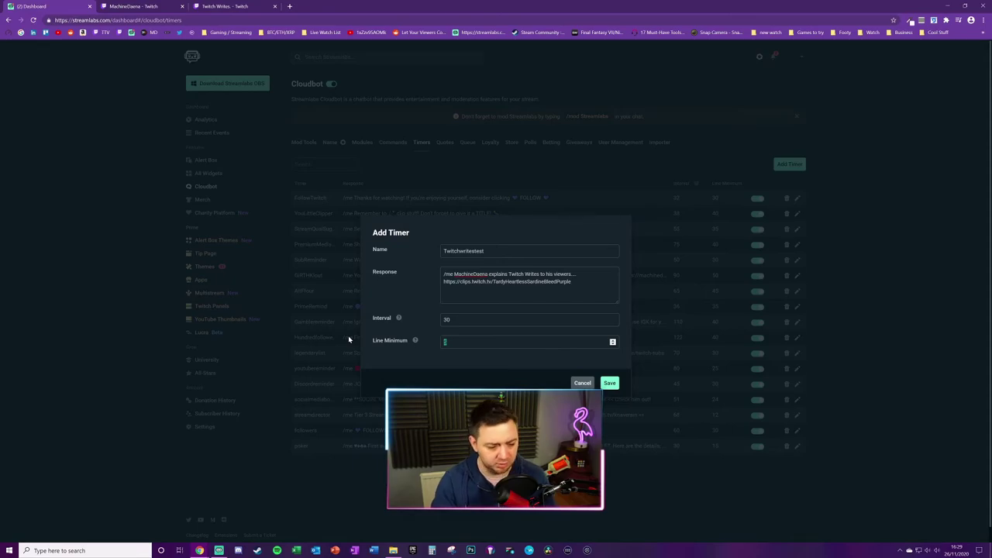
{"action": "key", "text": "Return"}
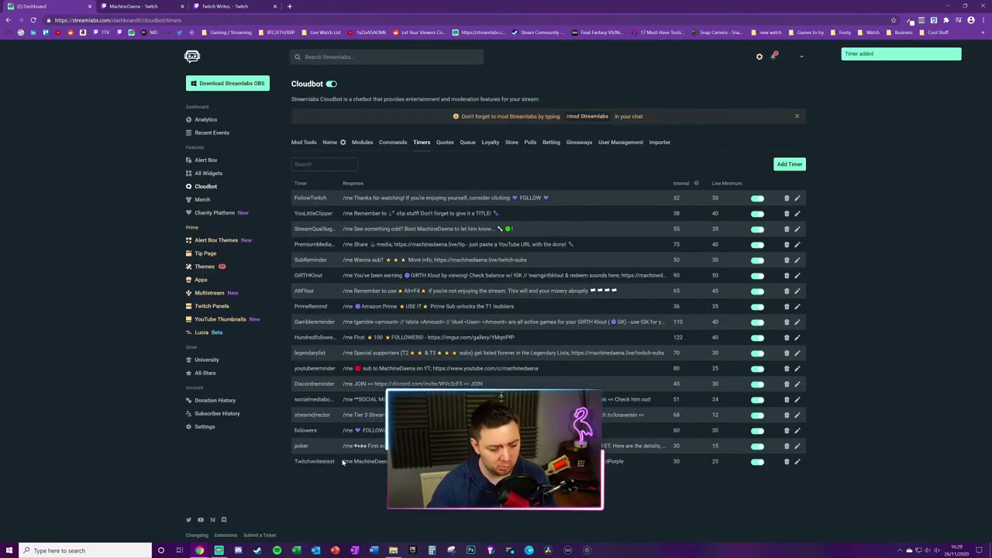